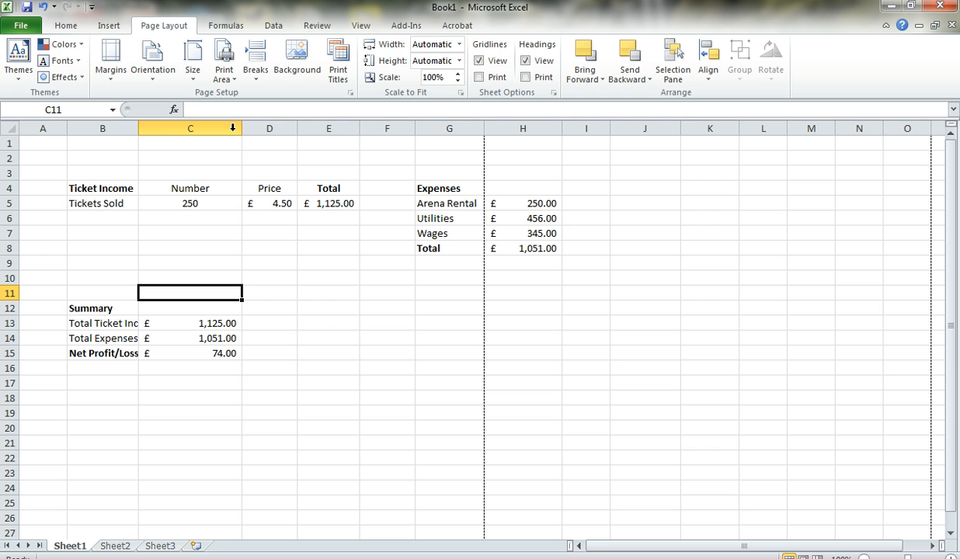
Set the worksheet's page orientation to Landscape.
left_click(156, 66)
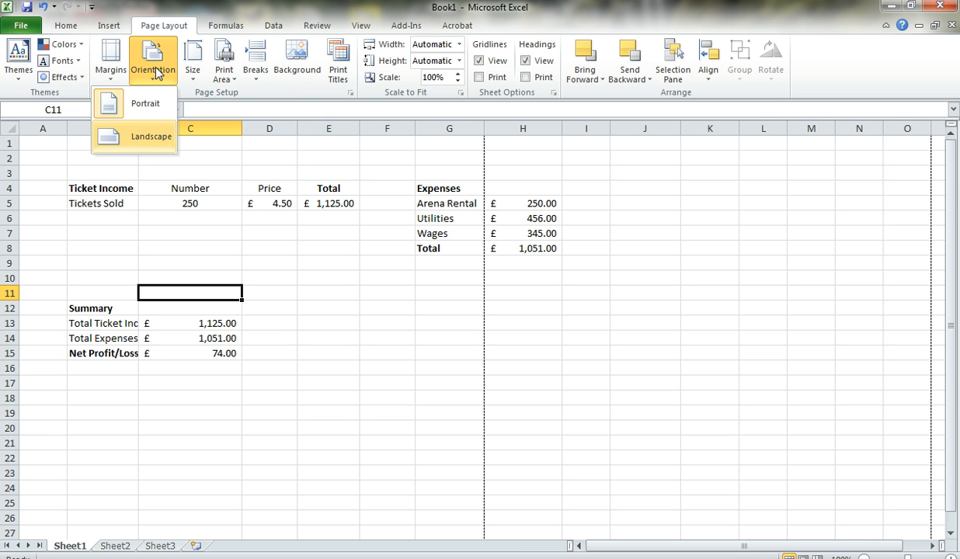
left_click(150, 139)
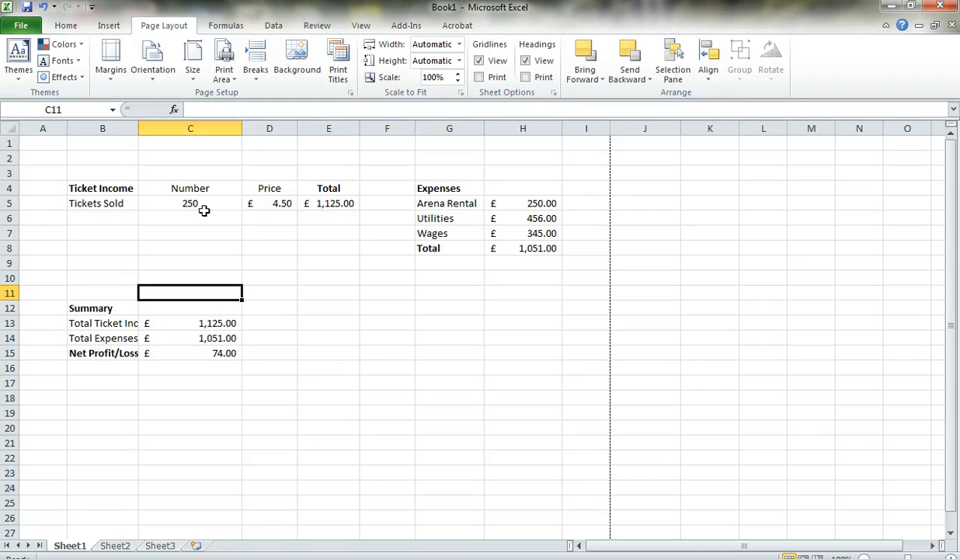
Apply all borders to the Tickets Sold row, cells B5 to E5.
left_click(93, 206)
key("shift+Right")
left_click_drag(93, 206, 301, 214)
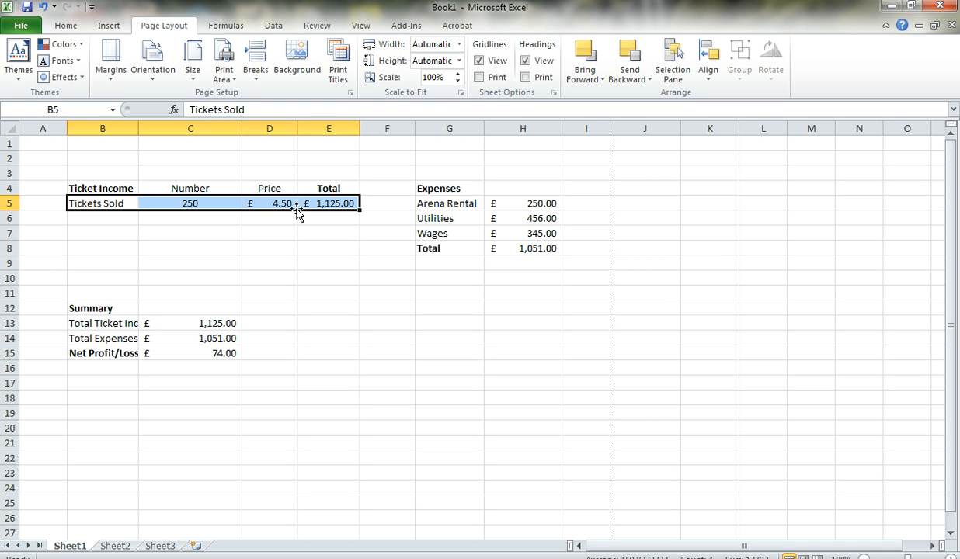
left_click(74, 28)
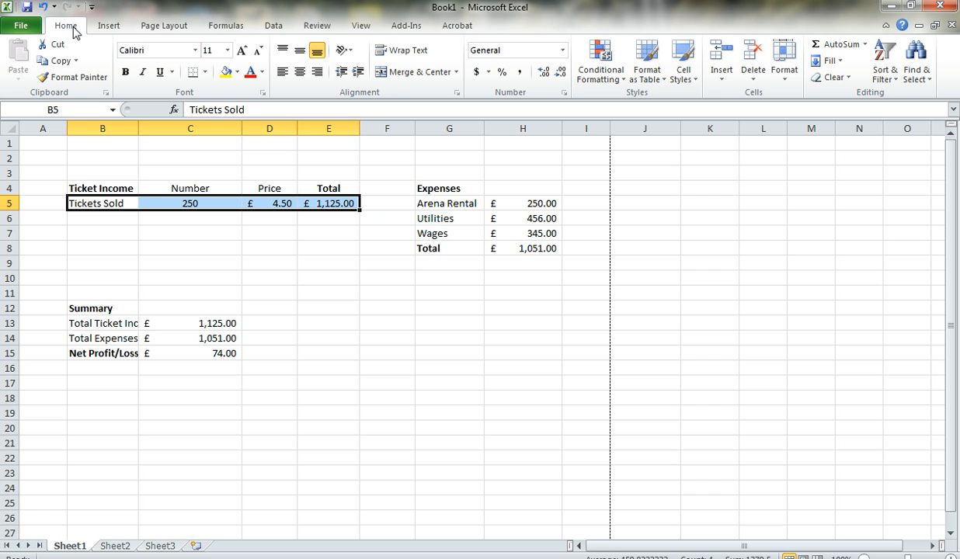
left_click(206, 72)
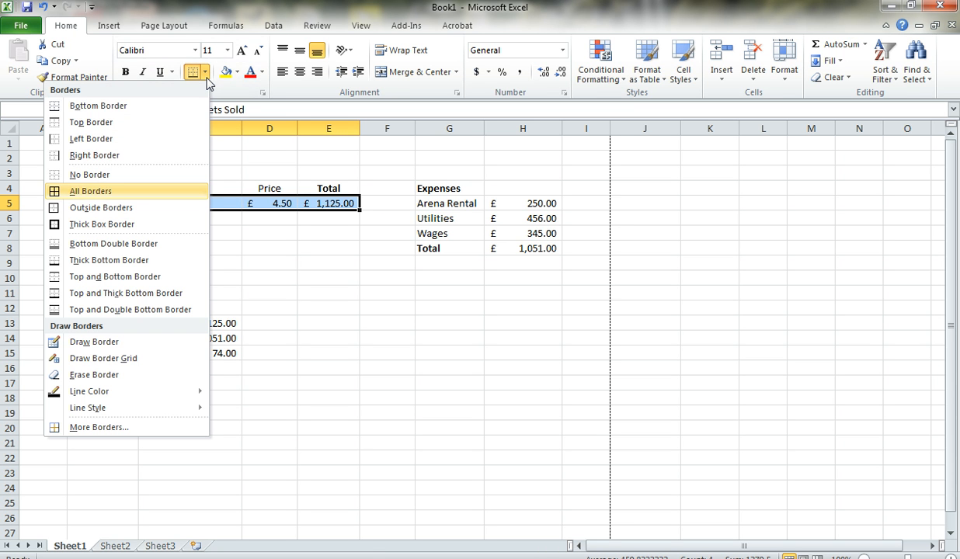
left_click(88, 192)
left_click(292, 292)
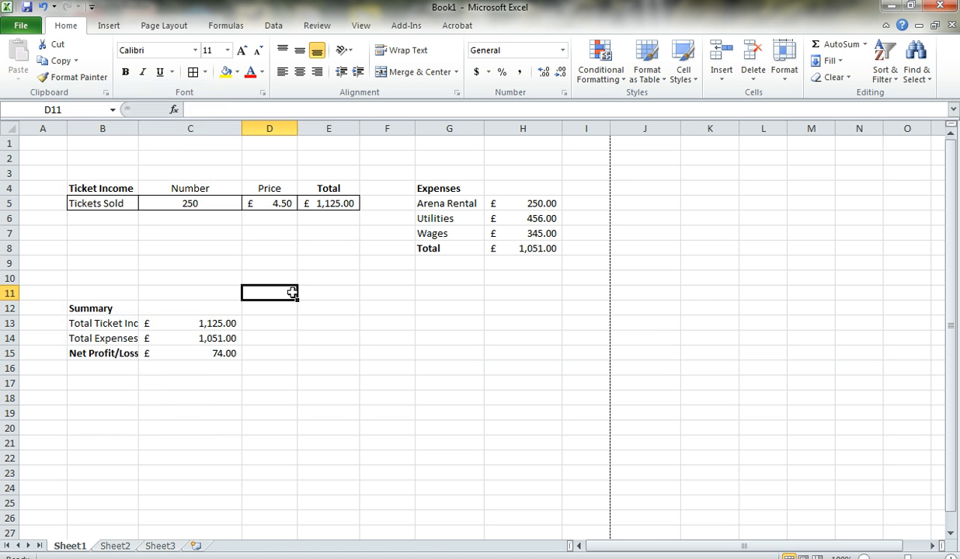
Apply all borders to the expenses cells G5:H8 and the summary cells B13:C15.
left_click(438, 205)
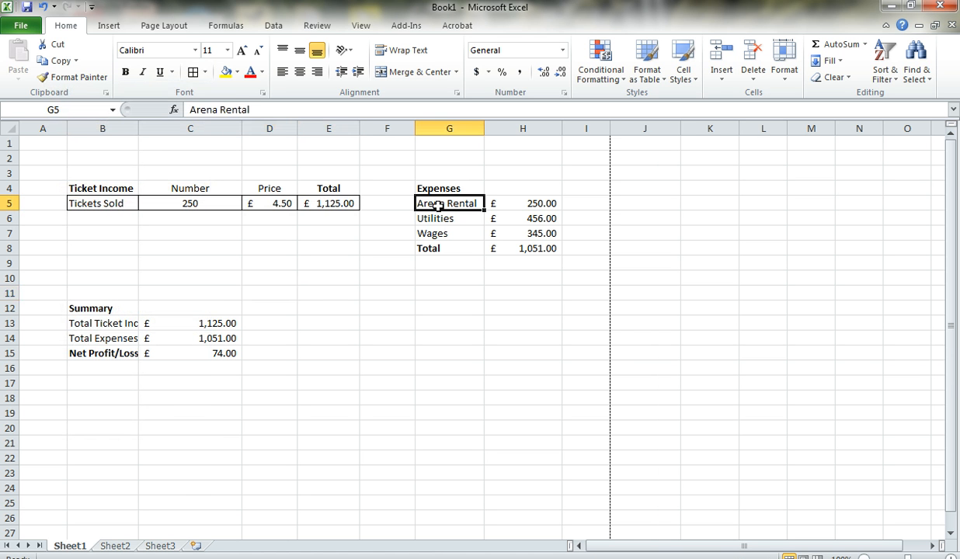
key("shift+Down")
key("shift+Down")
key("shift+Down")
key("shift+Right")
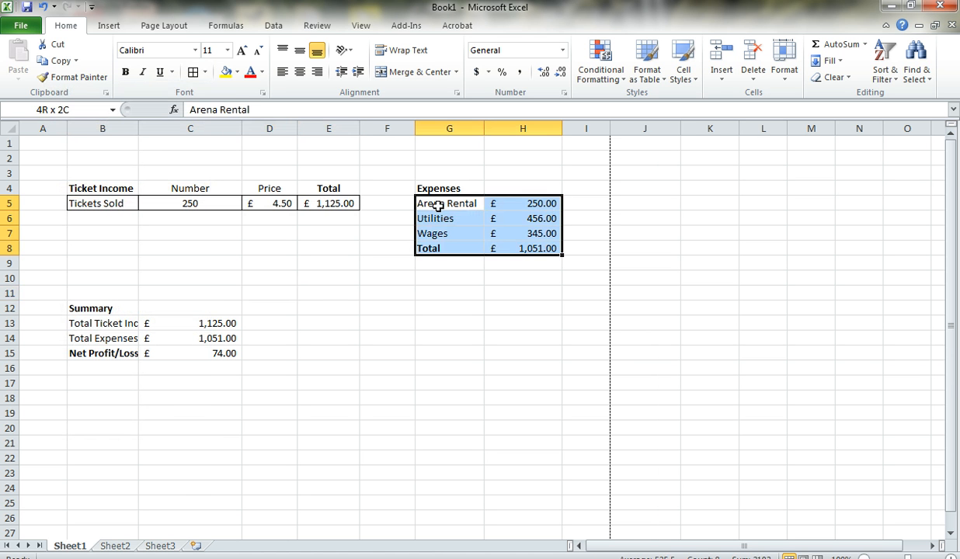
left_click(190, 72)
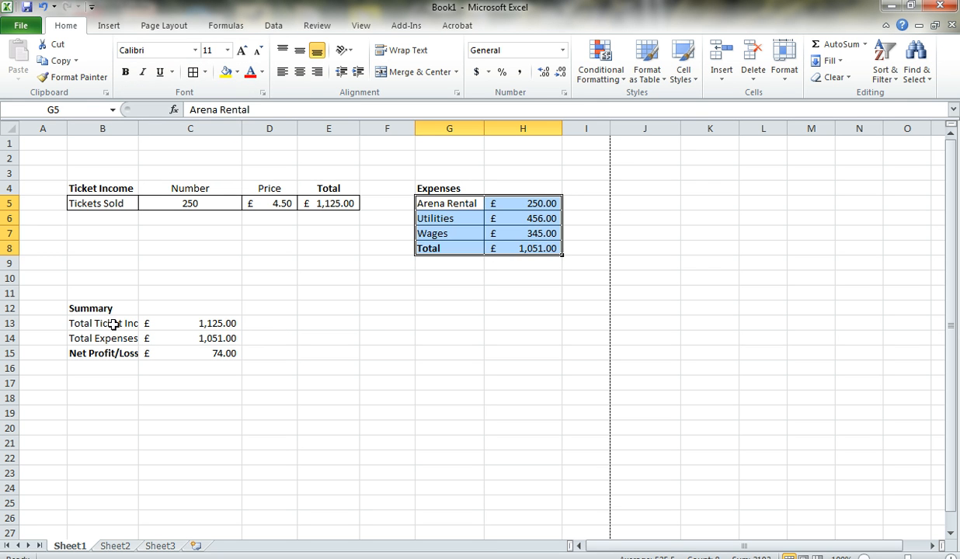
left_click_drag(110, 313, 186, 351)
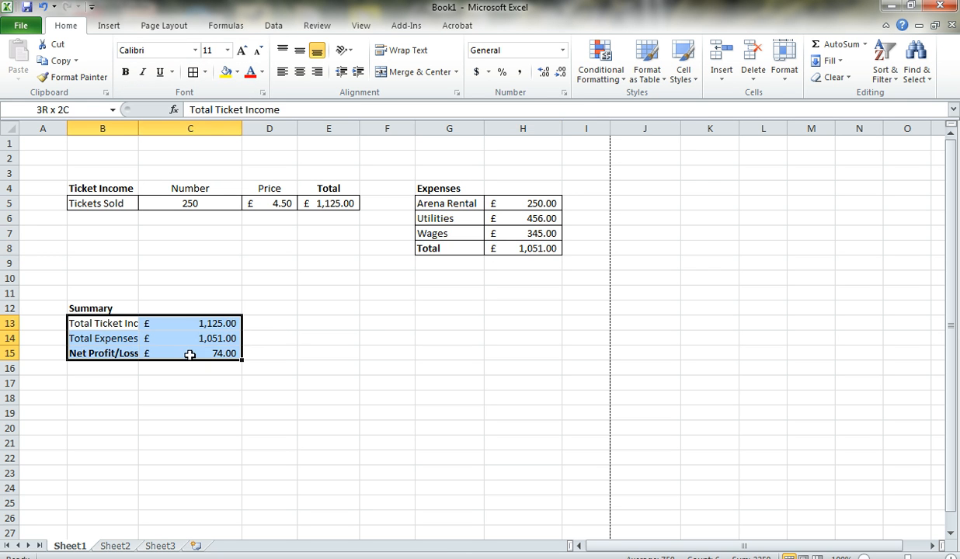
left_click(191, 73)
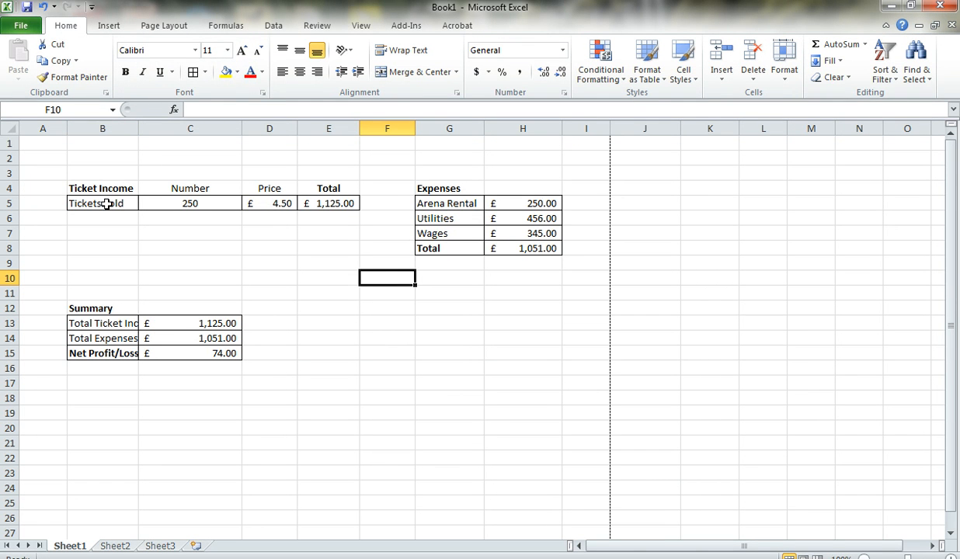
Fill the Tickets Sold row, cells B5:E5, with the light green theme colour.
left_click_drag(106, 203, 316, 202)
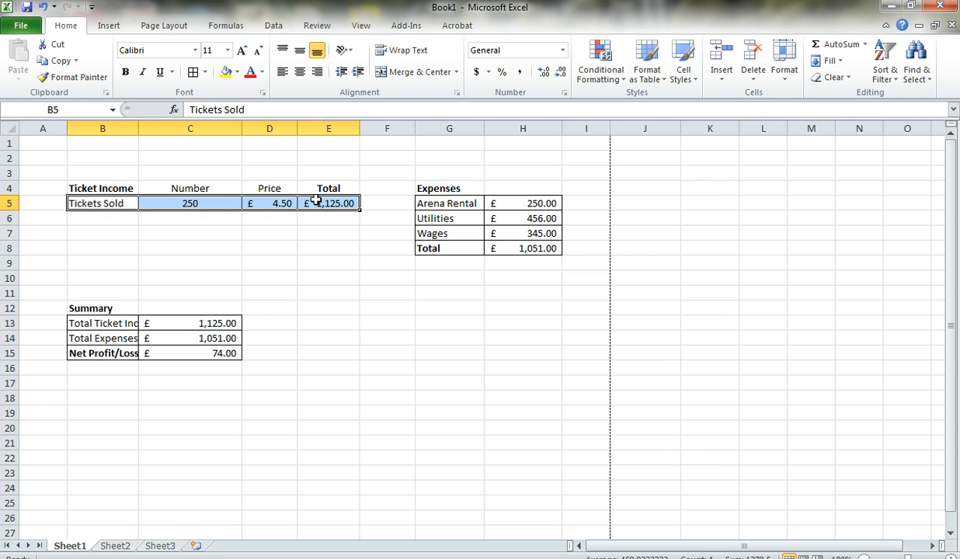
left_click(238, 73)
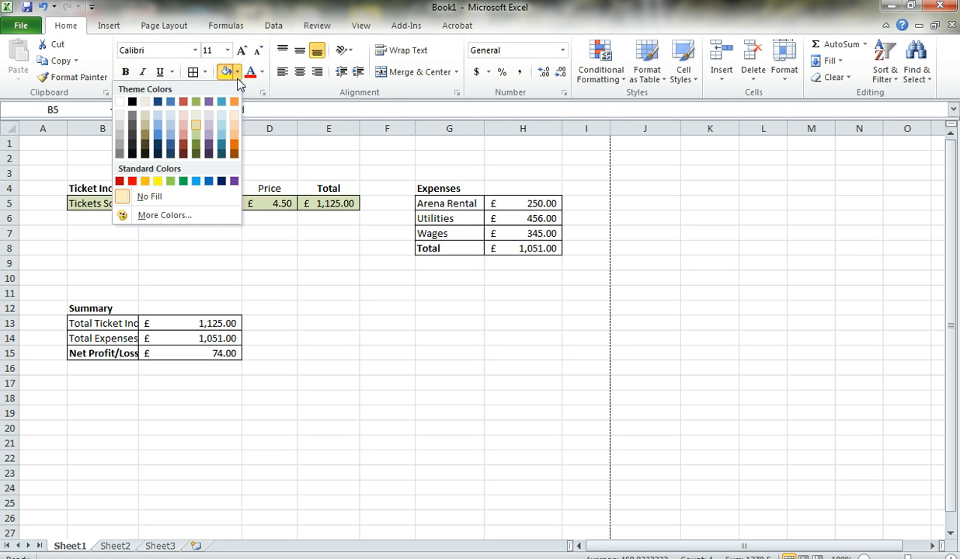
left_click(199, 128)
Fill the expenses cells G5:H8 with the light blue theme colour.
left_click_drag(435, 203, 529, 248)
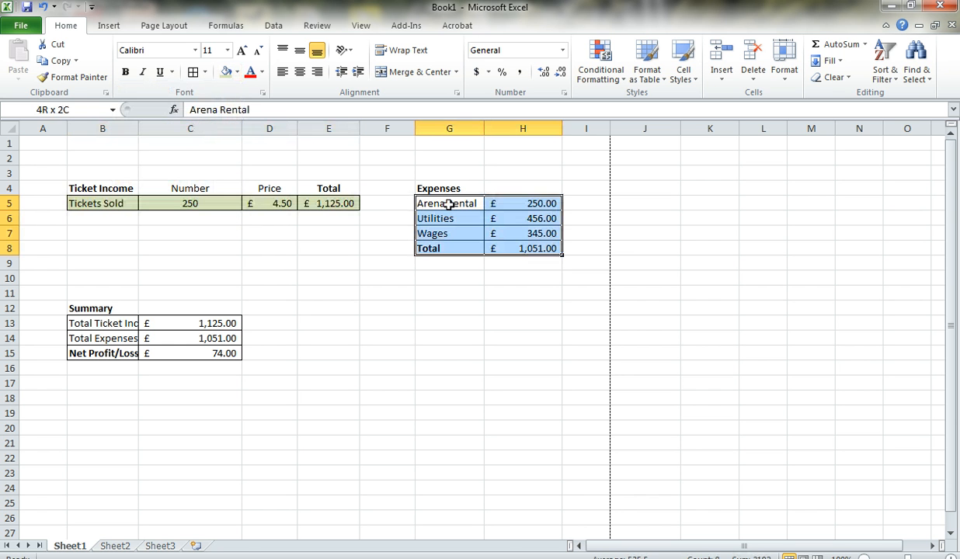
left_click(238, 72)
left_click(222, 126)
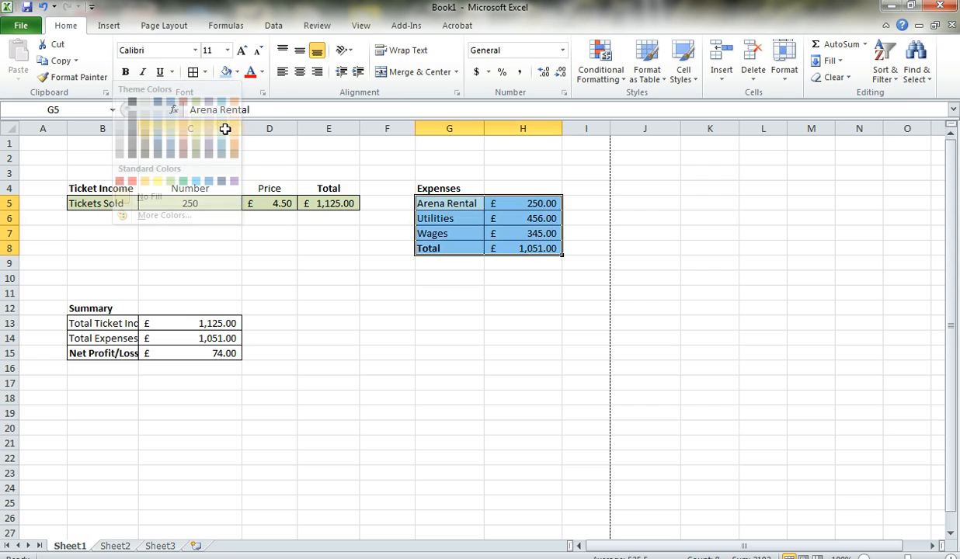
Fill the summary cells B13:C15 with the light orange theme colour.
left_click_drag(103, 324, 194, 354)
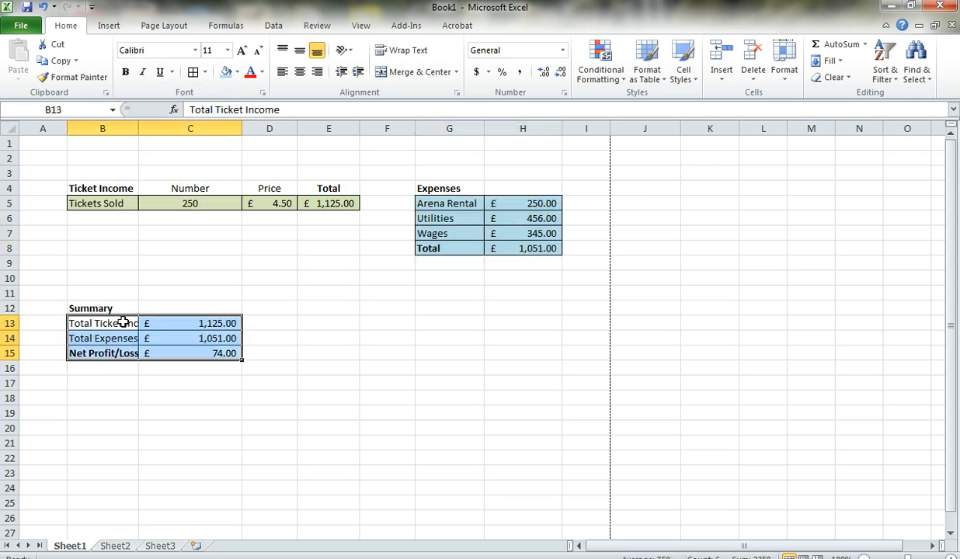
left_click(237, 74)
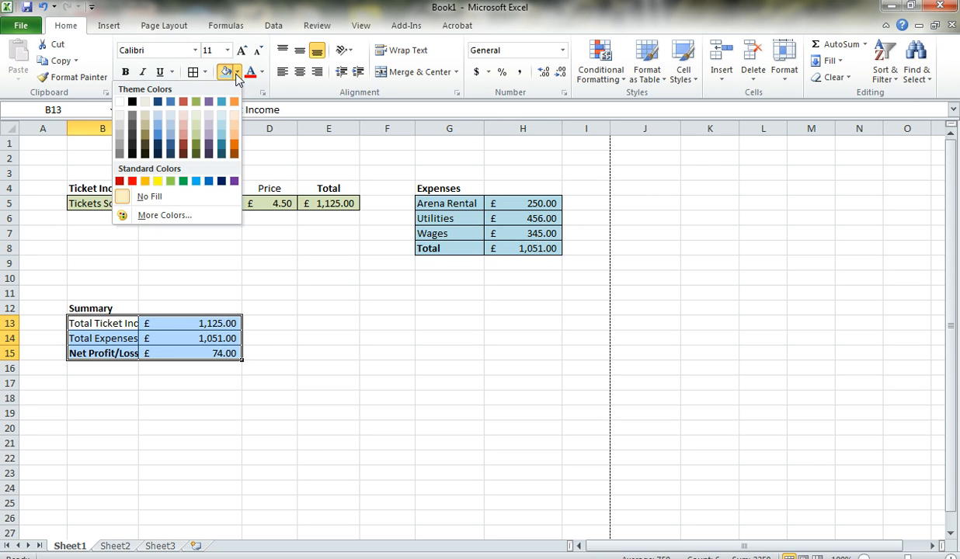
left_click(234, 123)
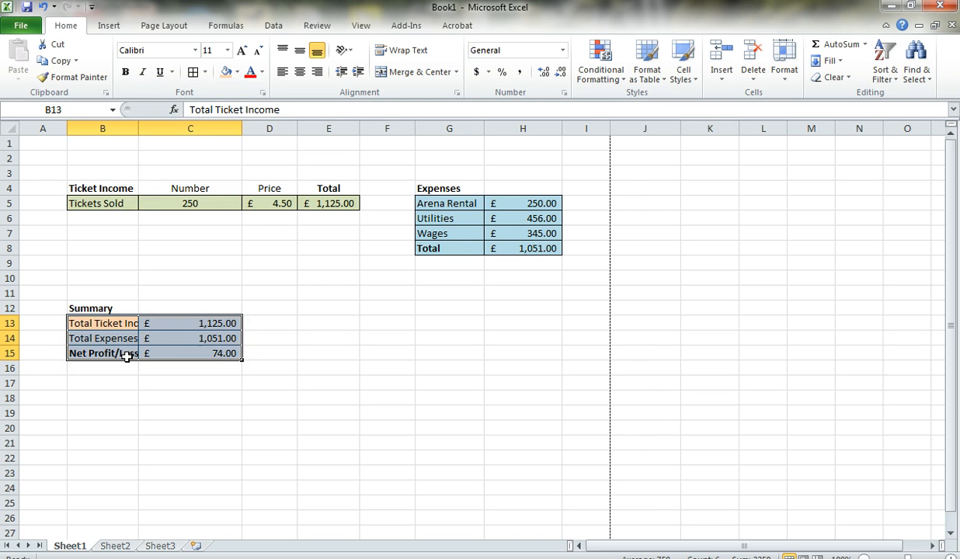
Widen column B so the full "Total Ticket Income" label fits, and deselect the summary cells.
left_click_drag(139, 128, 174, 129)
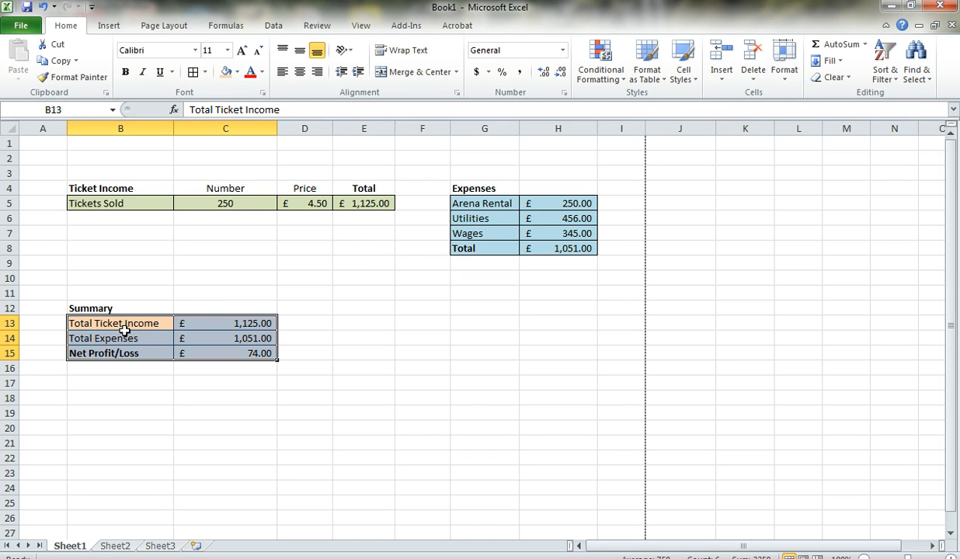
left_click(253, 289)
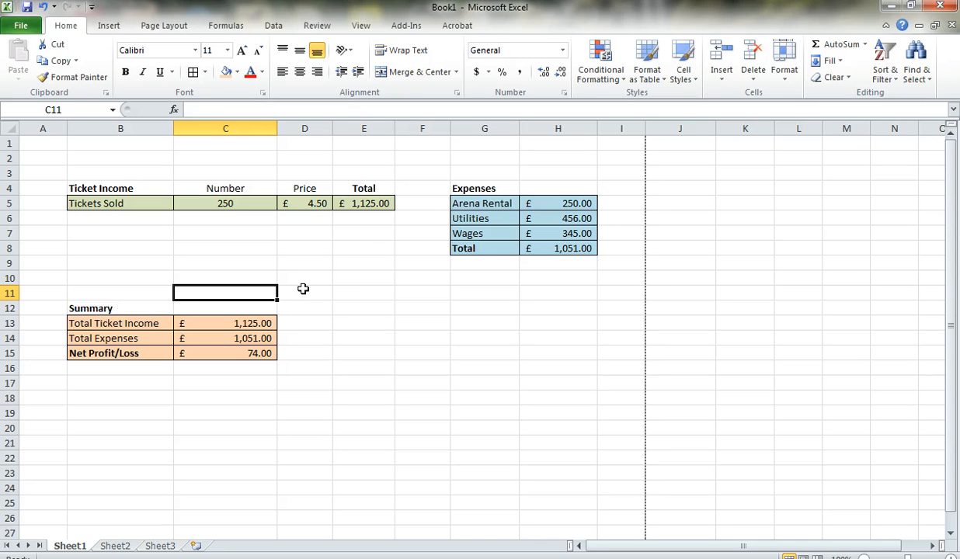
left_click(331, 298)
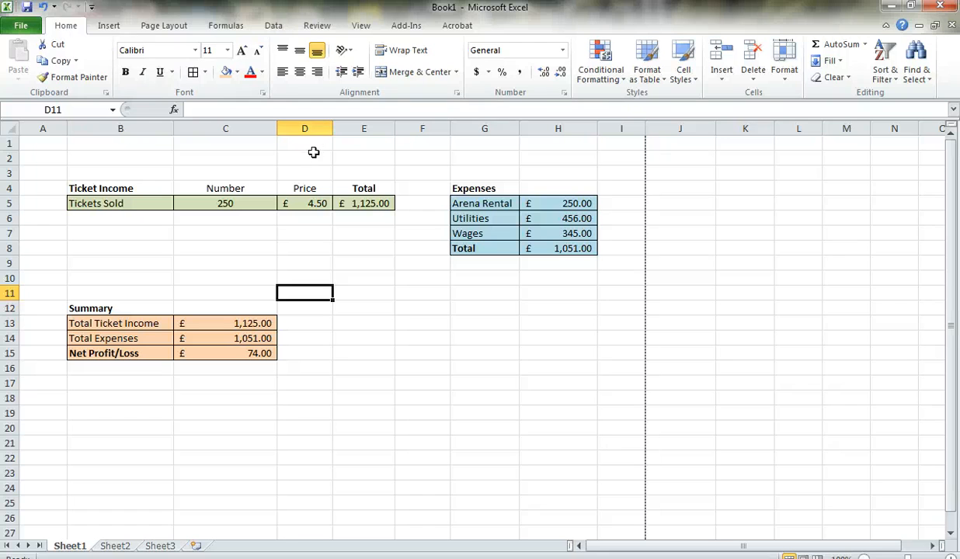
Open the page header holding the centred title "Profit/Loss for Concert" and return to the worksheet cells.
left_click(115, 28)
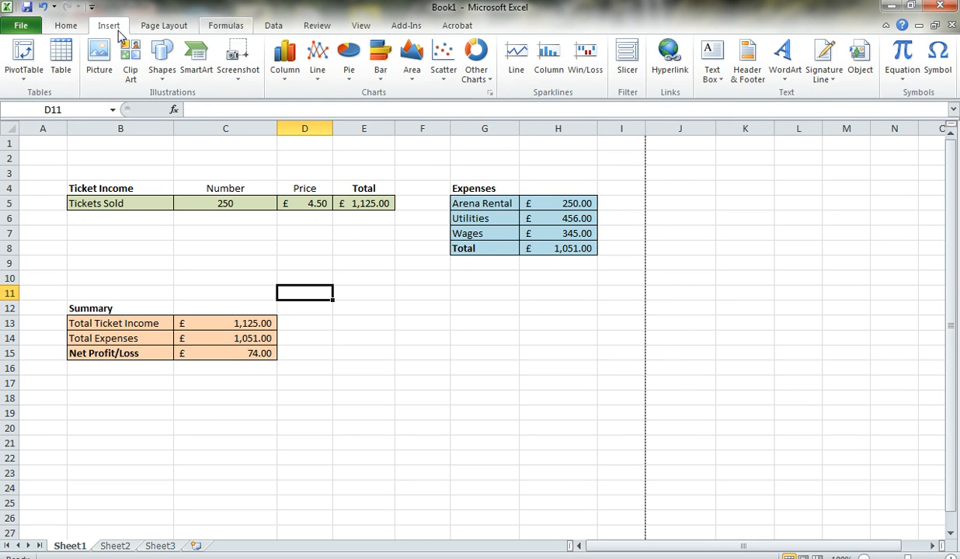
left_click(747, 63)
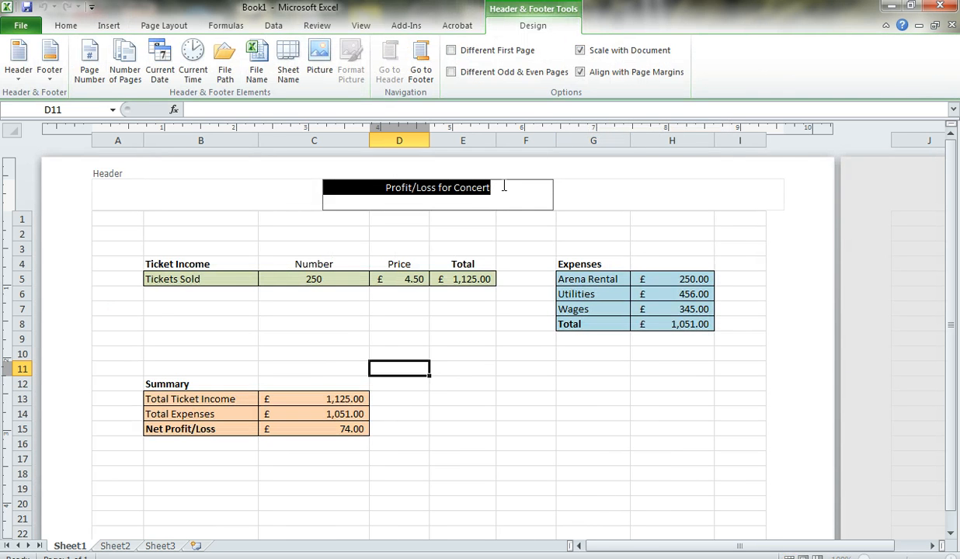
left_click(503, 186)
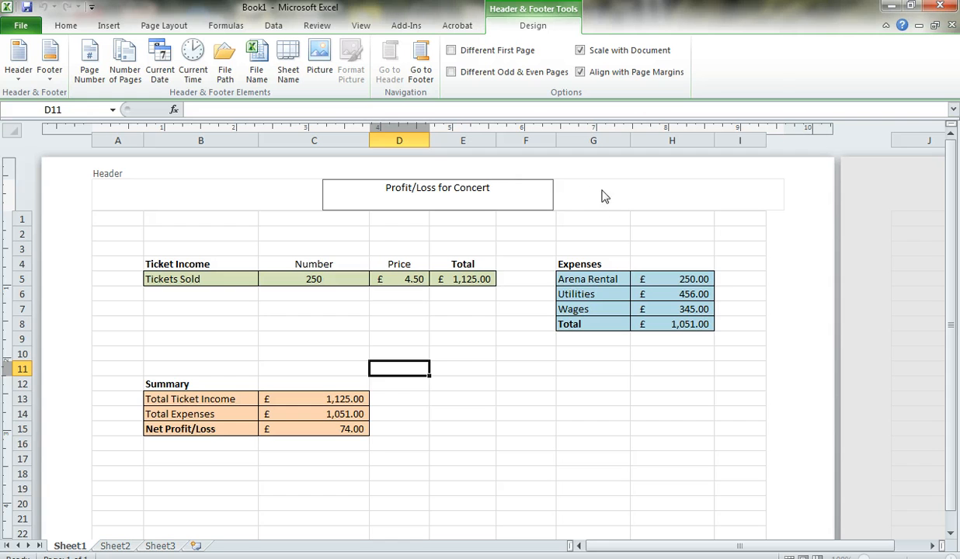
left_click(615, 225)
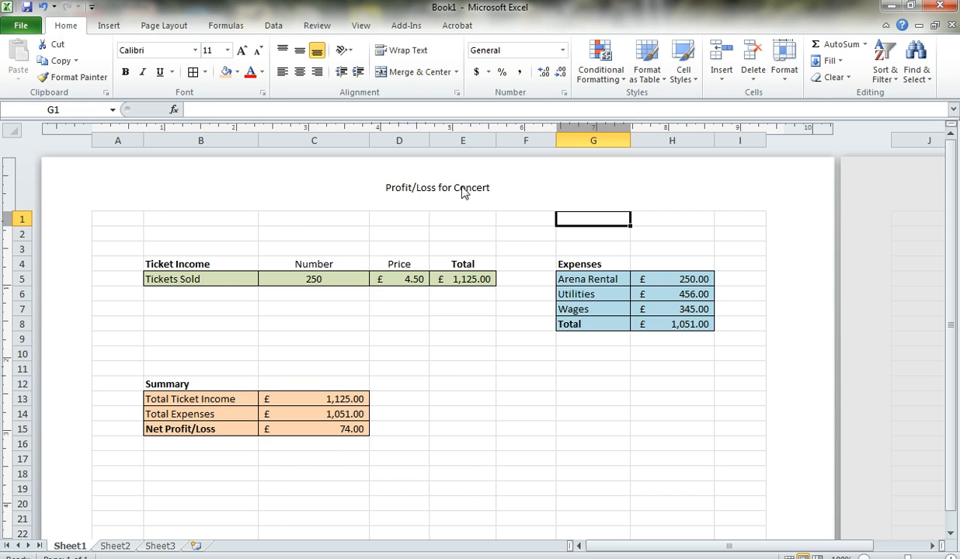
left_click(483, 319)
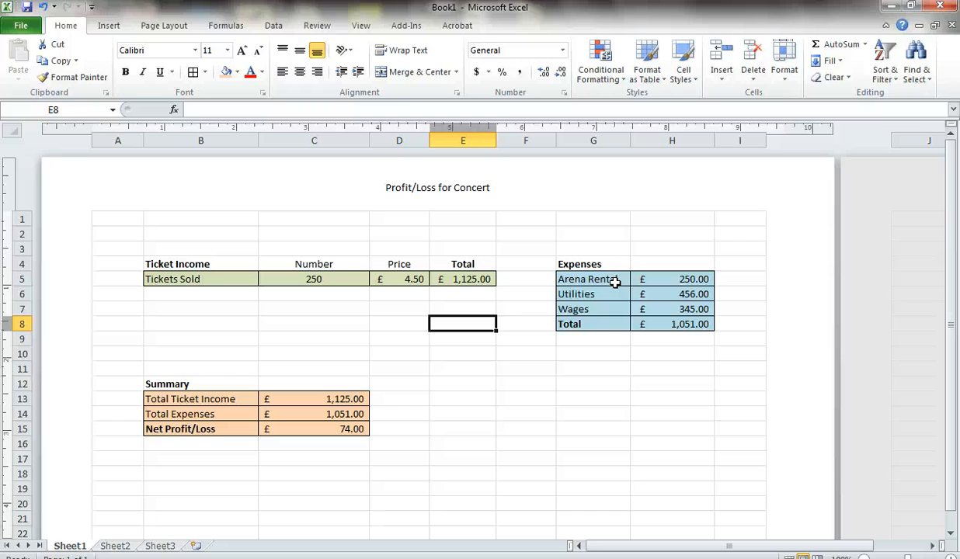
Insert a Pie in 3-D chart from the Arena Rental, Utilities and Wages rows in G5:H7, and shrink the chart.
left_click_drag(614, 282, 625, 305)
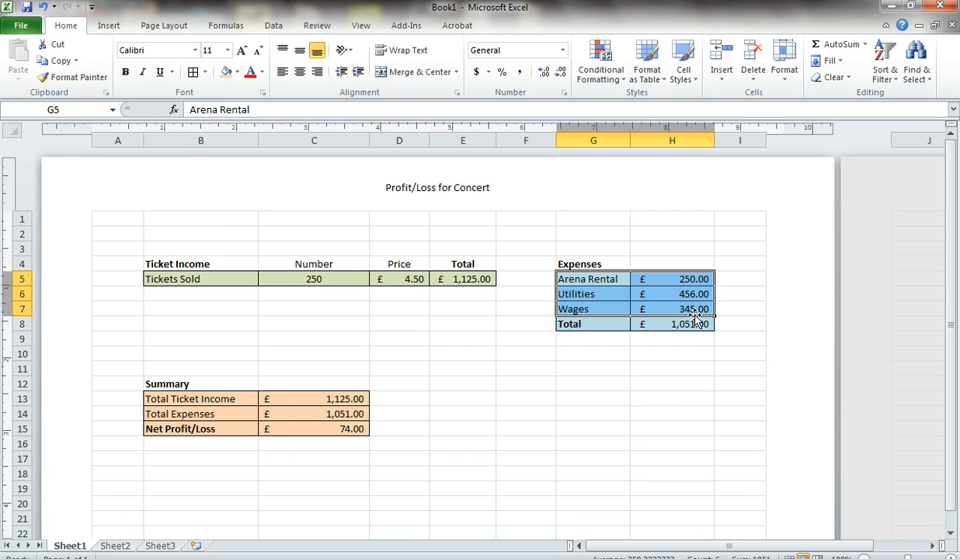
left_click(110, 26)
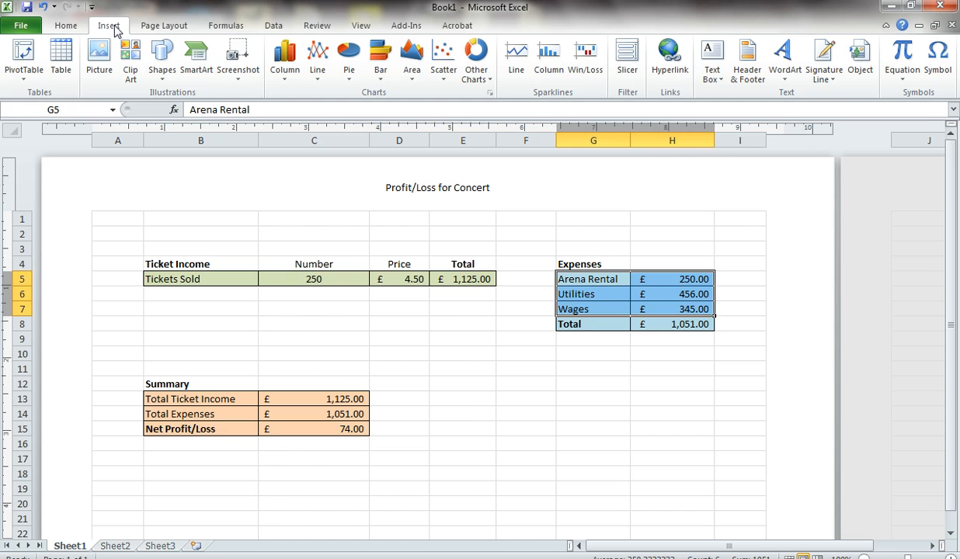
left_click(355, 57)
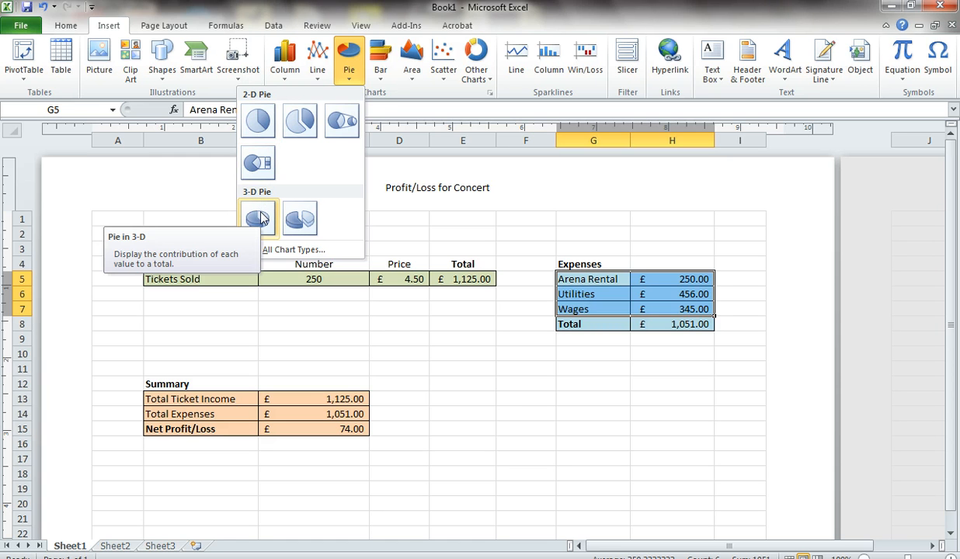
left_click(259, 217)
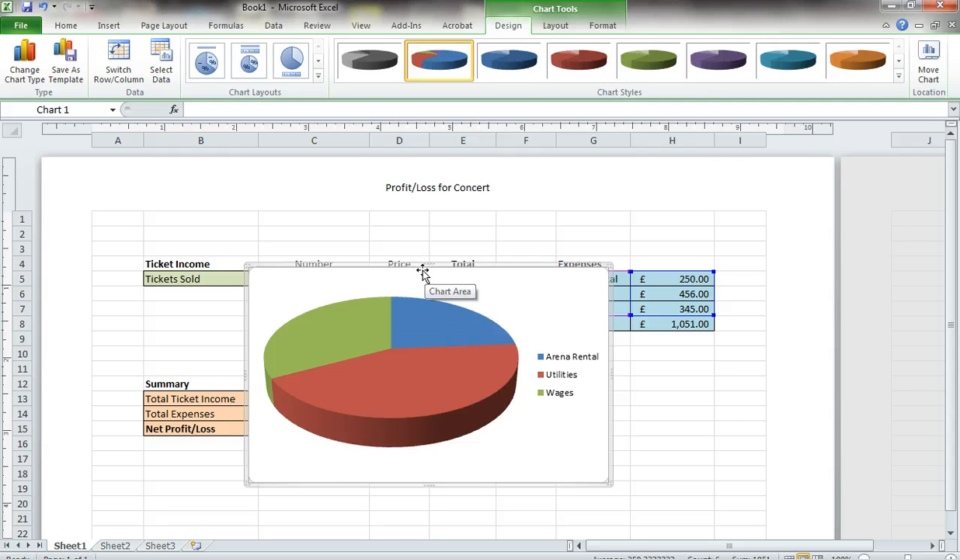
left_click_drag(246, 483, 369, 440)
left_click(434, 293)
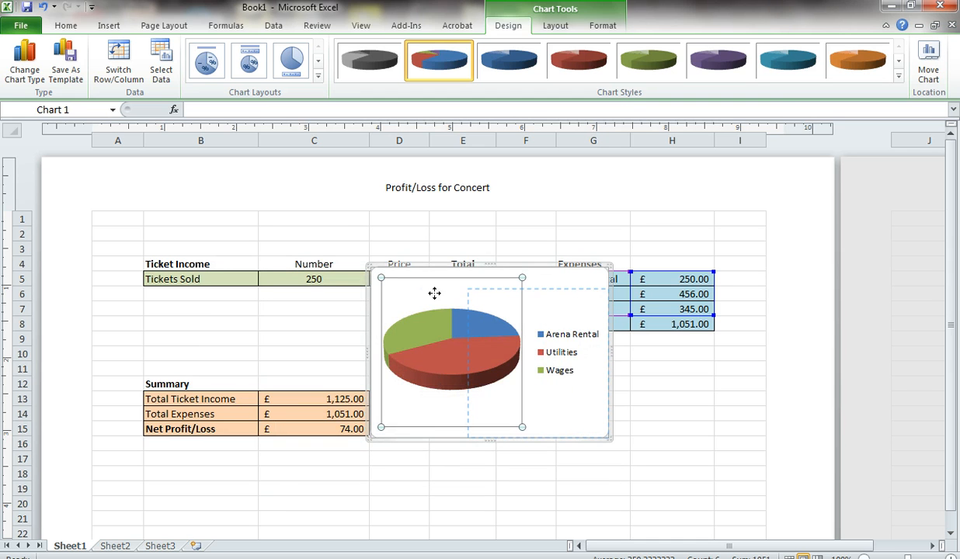
left_click_drag(584, 444, 581, 440)
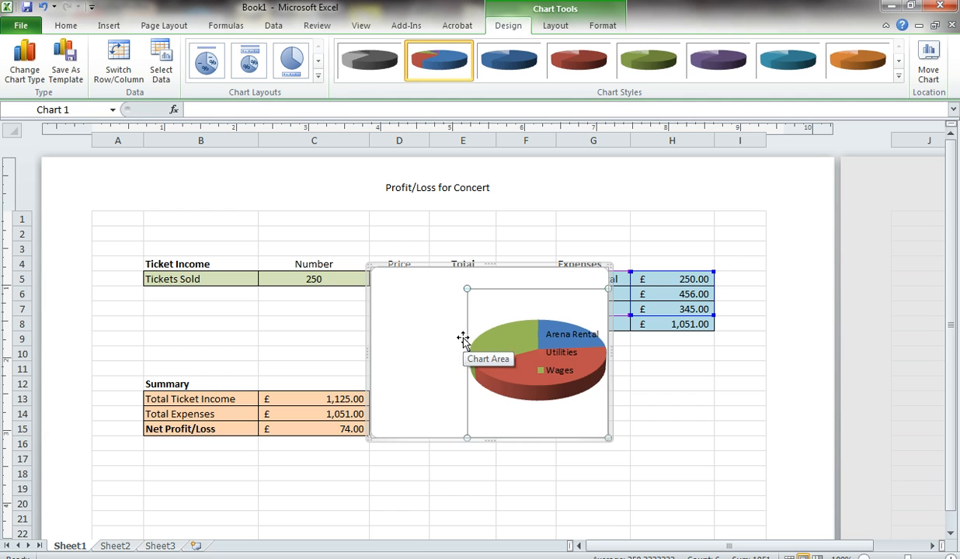
key("ctrl+z")
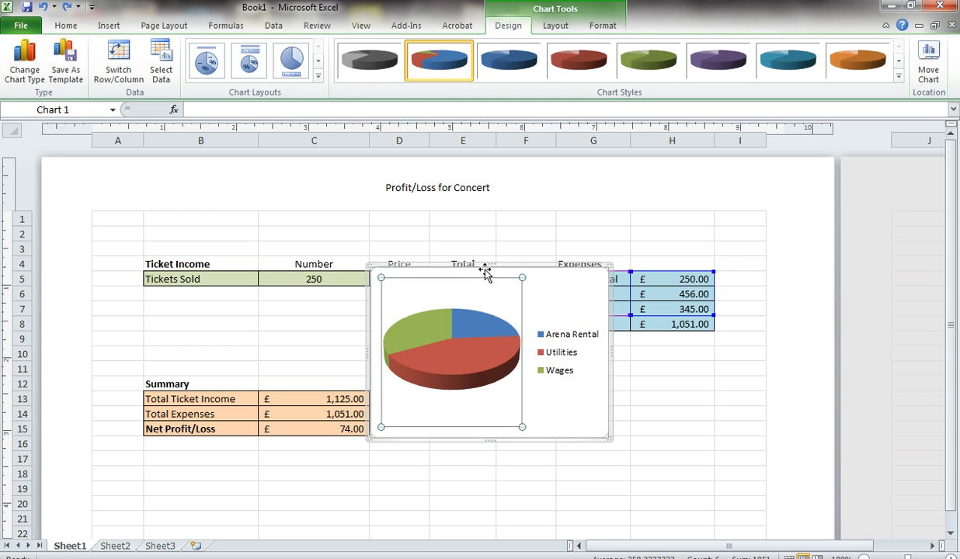
Move the whole pie chart into the empty area below the Expenses table.
left_click_drag(484, 266, 616, 358)
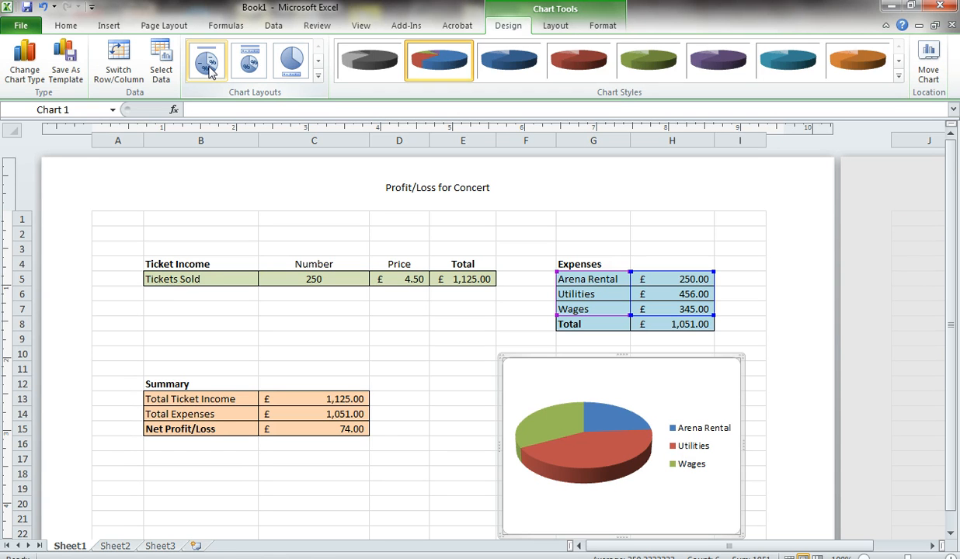
Apply the first chart layout to the pie chart, with a chart title and category names and percentages on the slices.
left_click(318, 66)
left_click(319, 67)
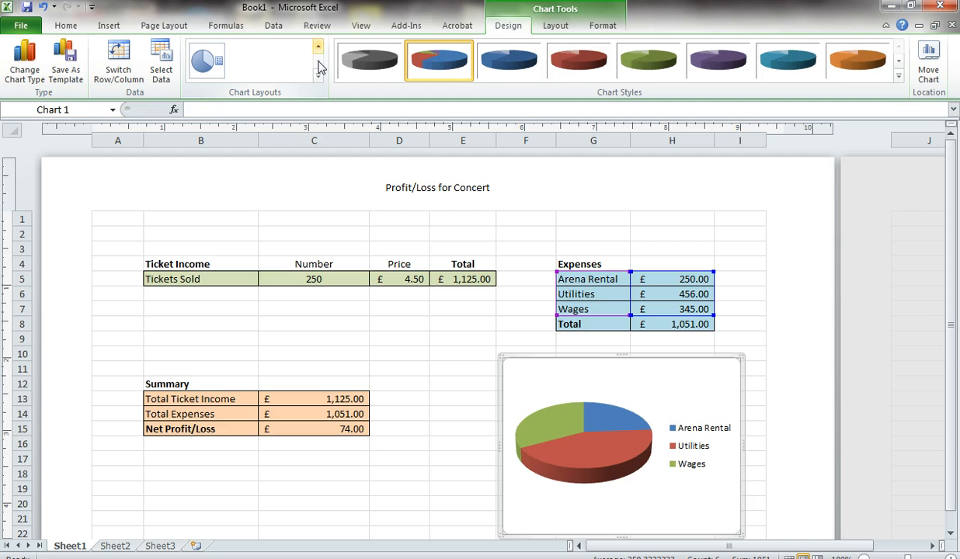
left_click(318, 47)
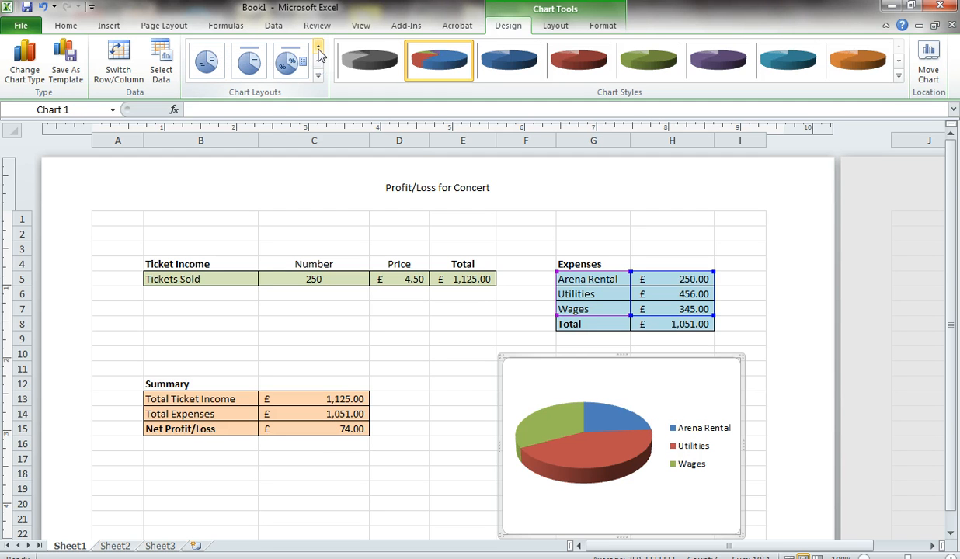
left_click(318, 49)
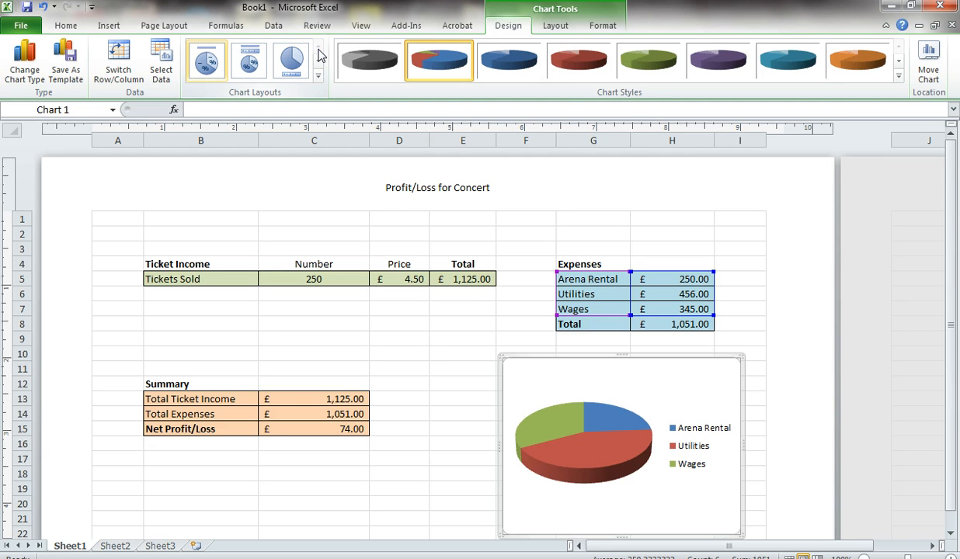
left_click(205, 61)
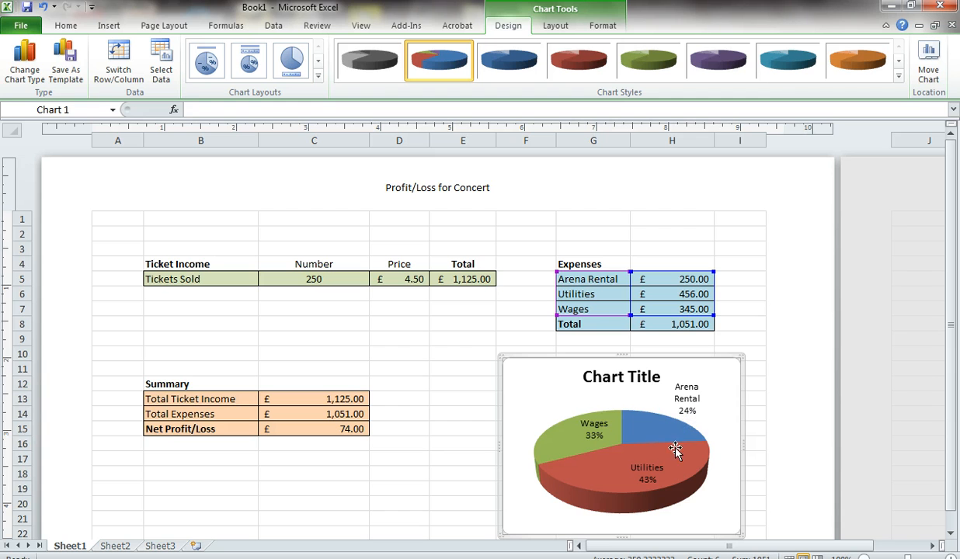
Replace the pie chart's placeholder title with "Expenses" and deselect the chart.
left_click(621, 379)
double_click(620, 379)
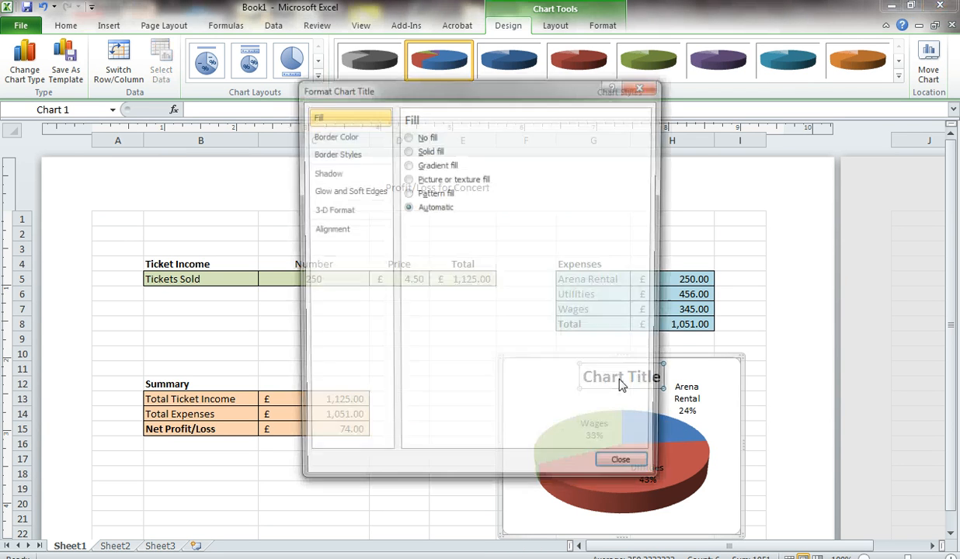
left_click(622, 468)
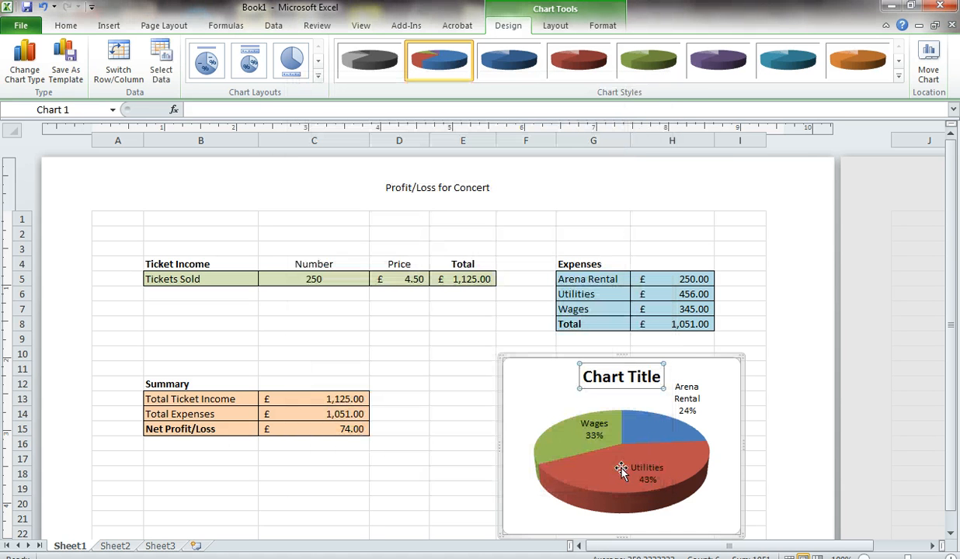
key("BackSpace")
key("BackSpace")
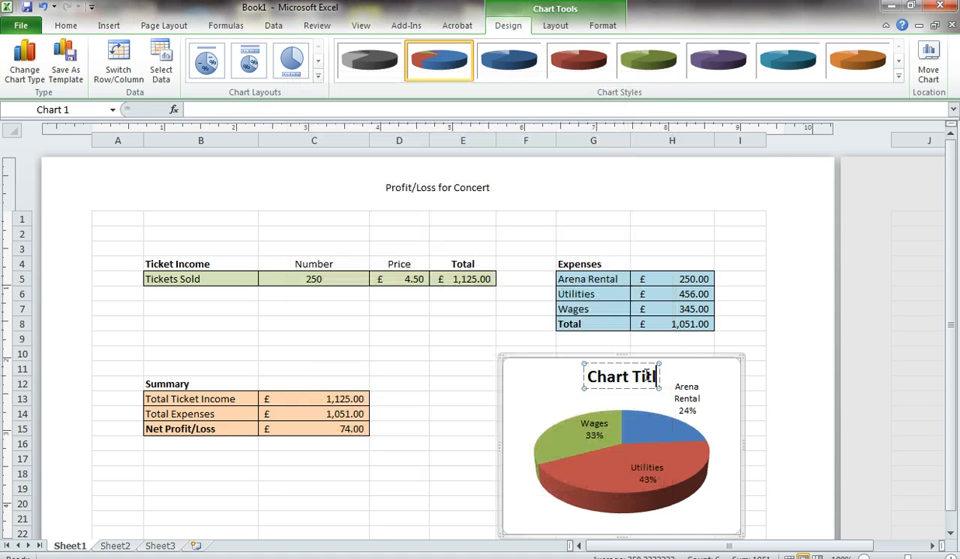
key("BackSpace")
key("BackSpace")
key("BackSpace")
key("BackSpace")
key("BackSpace")
key("BackSpace")
key("BackSpace")
key("BackSpace")
key("BackSpace")
type("E")
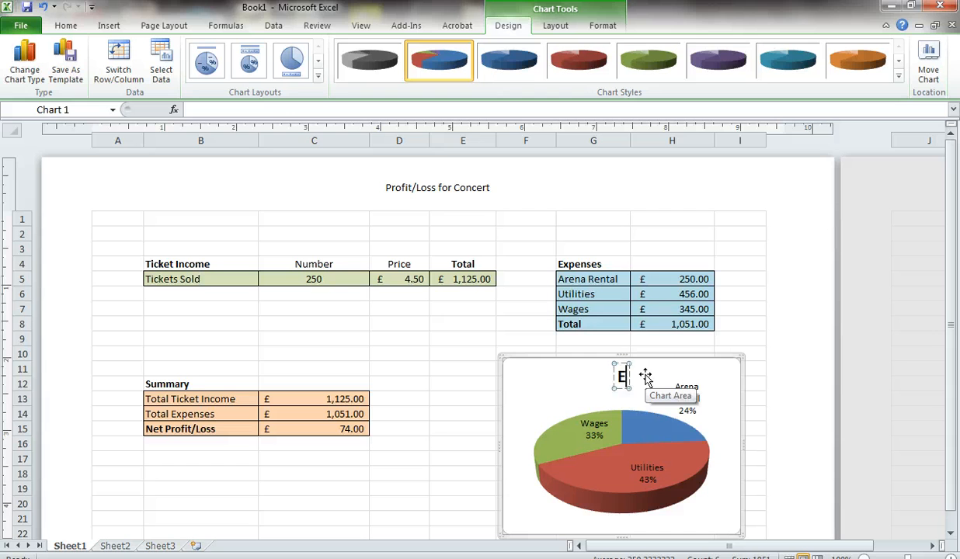
type("xpenses")
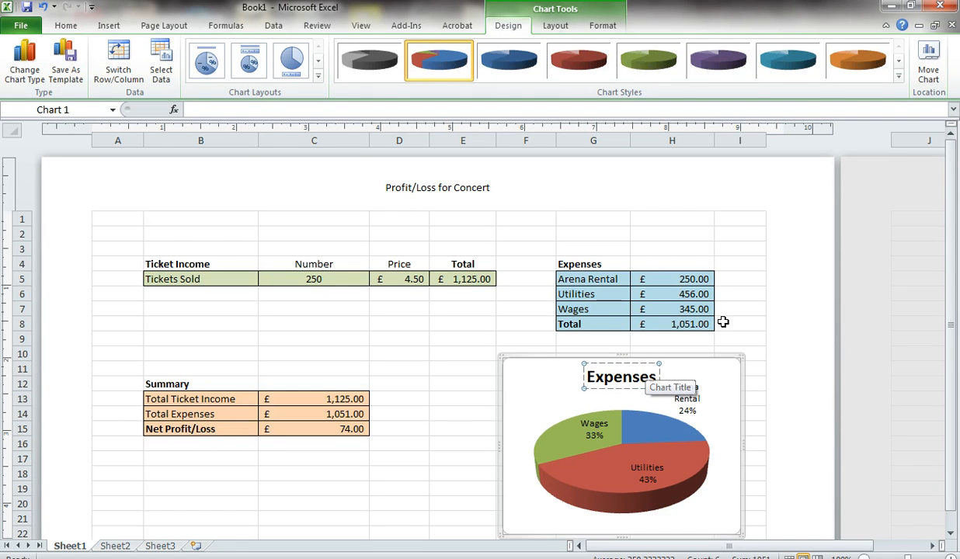
left_click(755, 294)
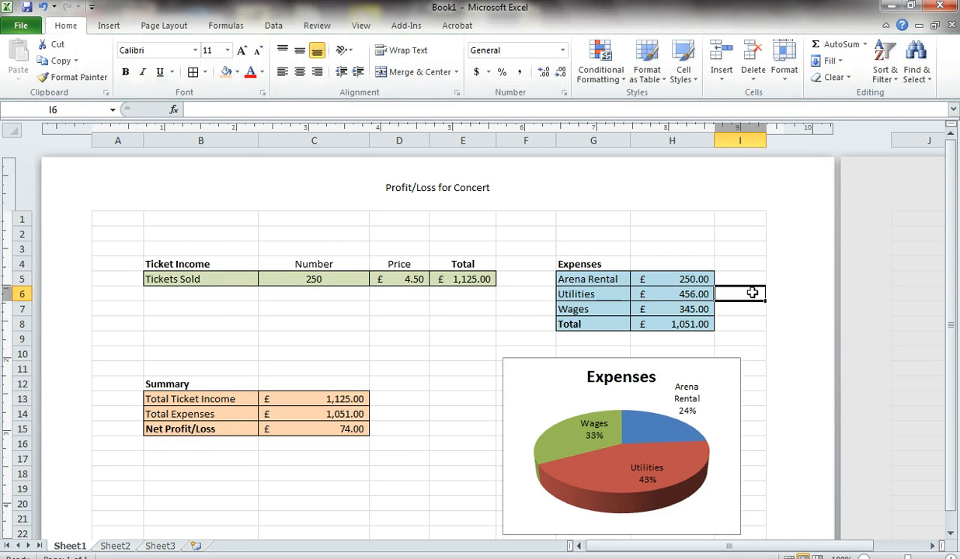
left_click(701, 246)
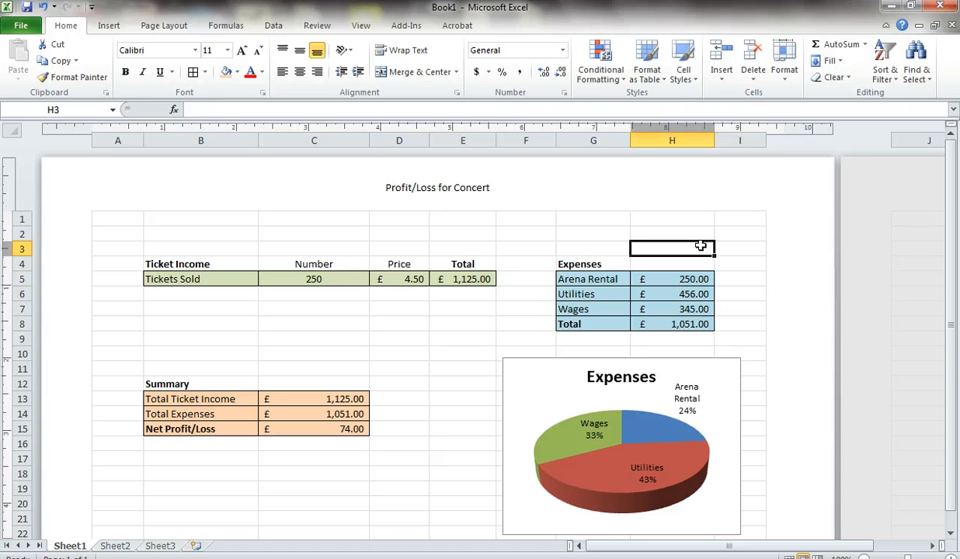